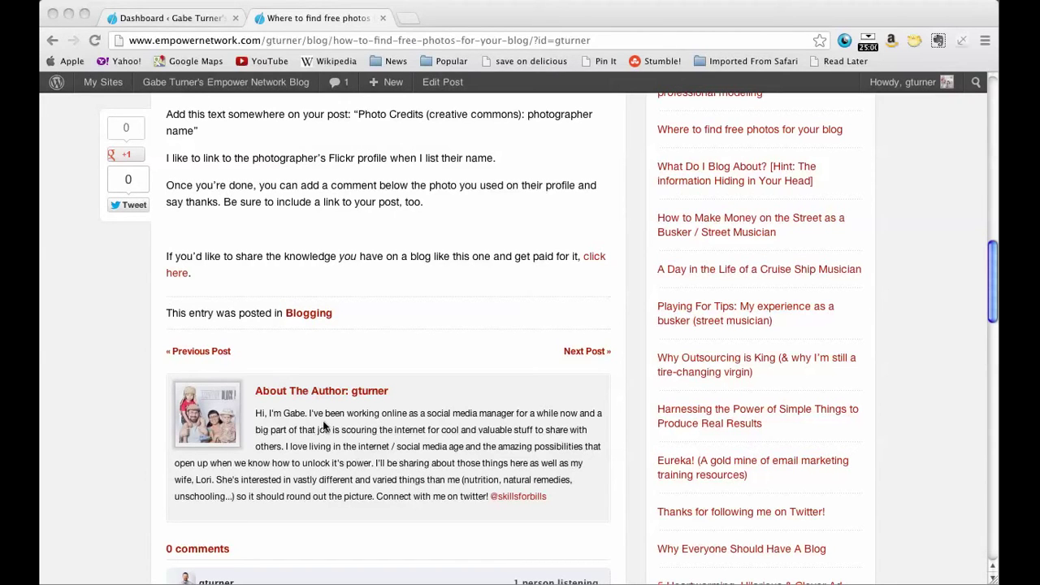
- Scroll the free blog photos post down to its About the Author bio box
click(133, 440)
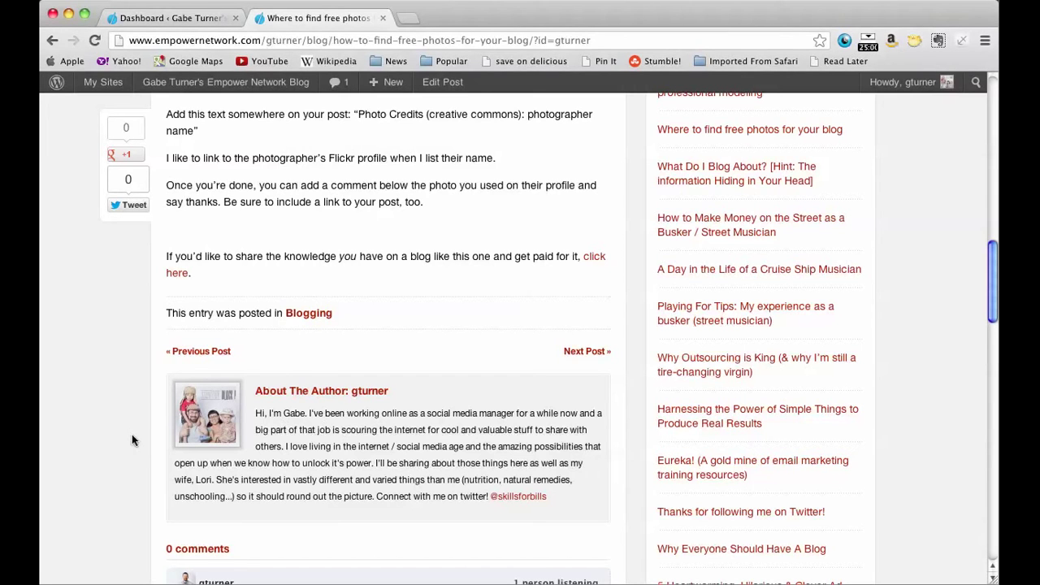
scroll(496, 434, down, 2)
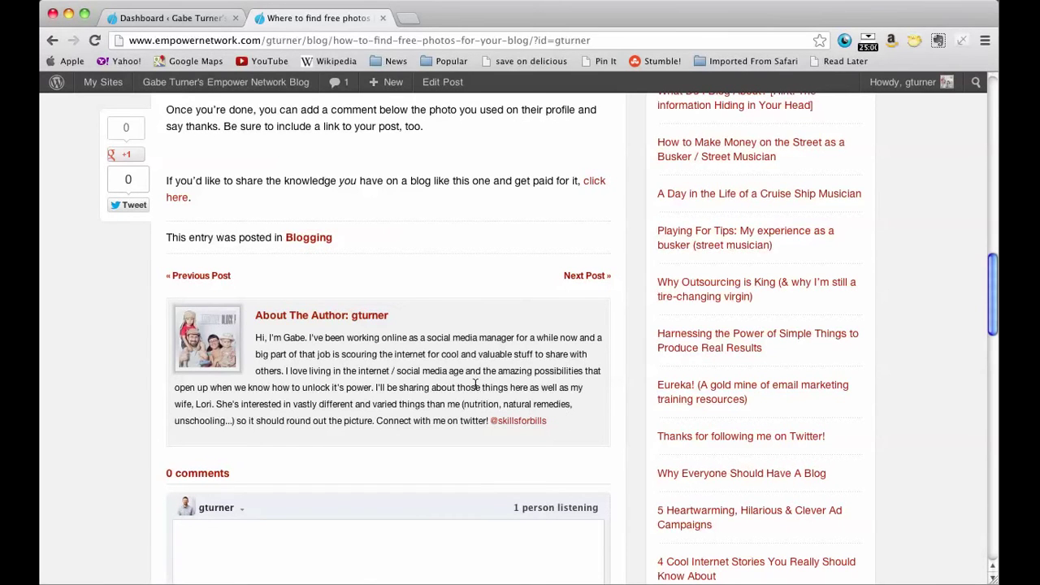
- From the admin dashboard, open Users > Your Profile and scroll to the Biographical Info field
click(178, 17)
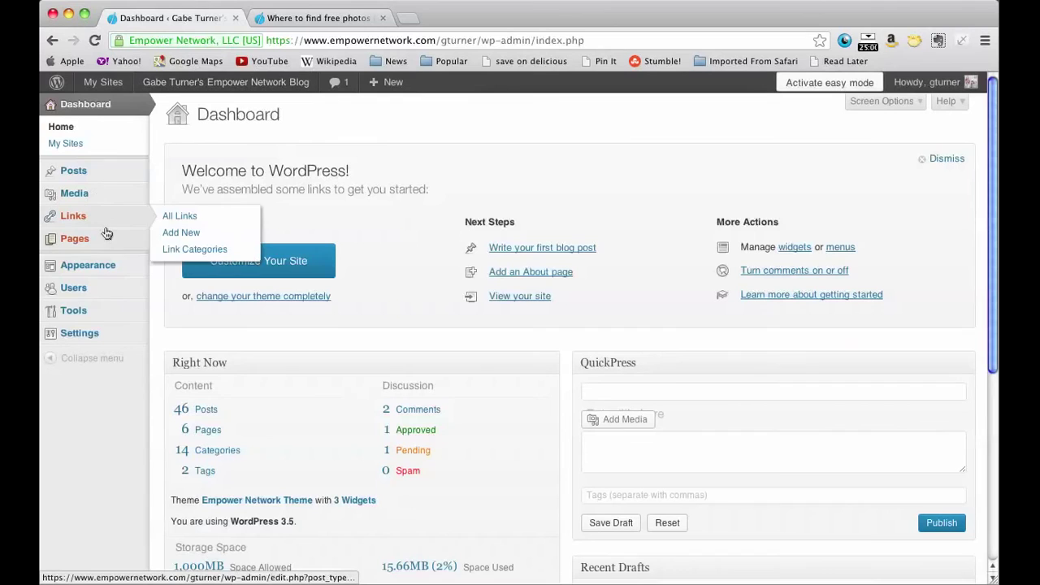
mouse_move(97, 289)
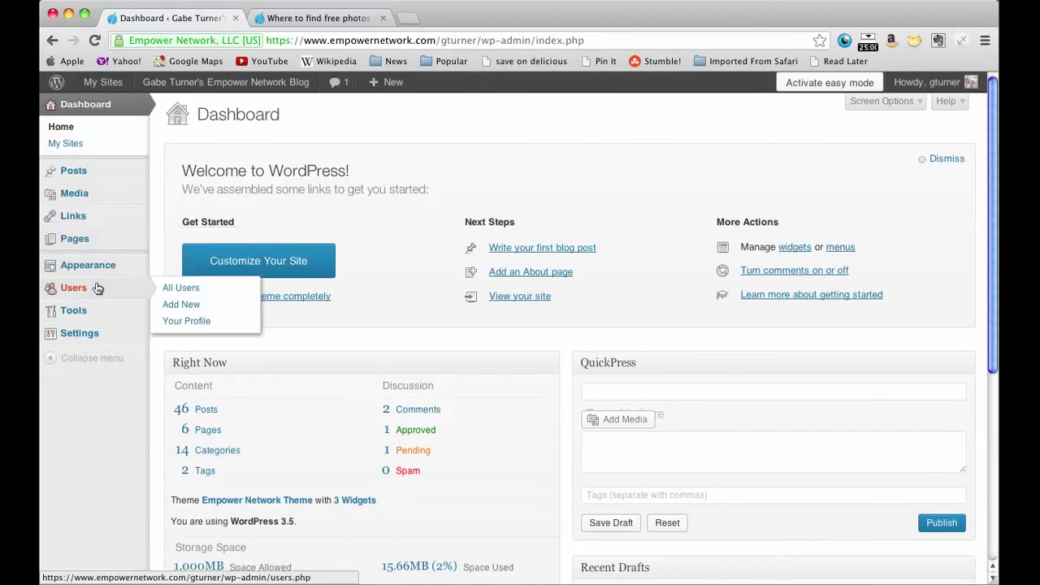
click(171, 322)
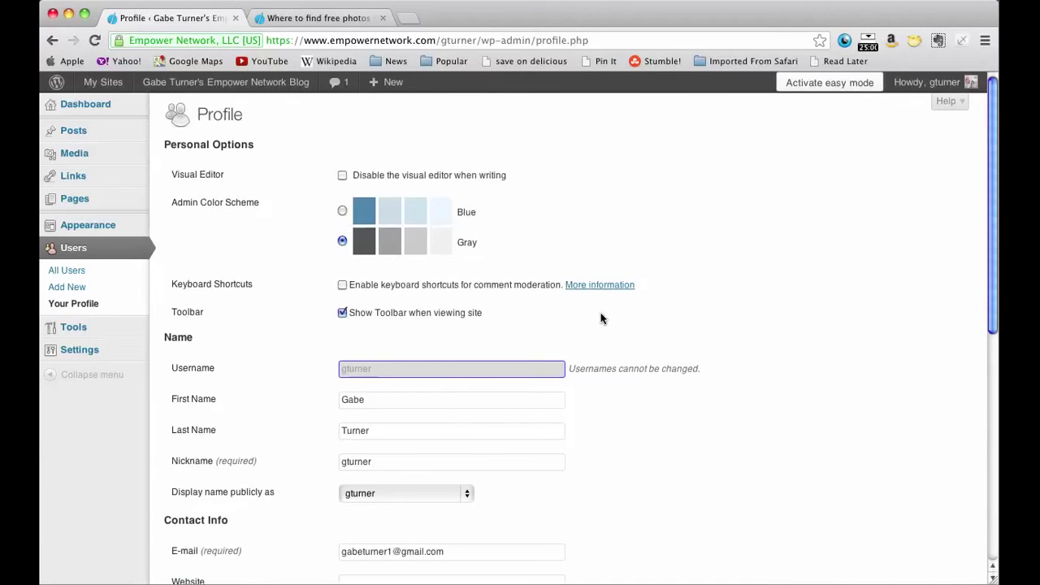
scroll(601, 318, down, 10)
scroll(601, 318, down, 2)
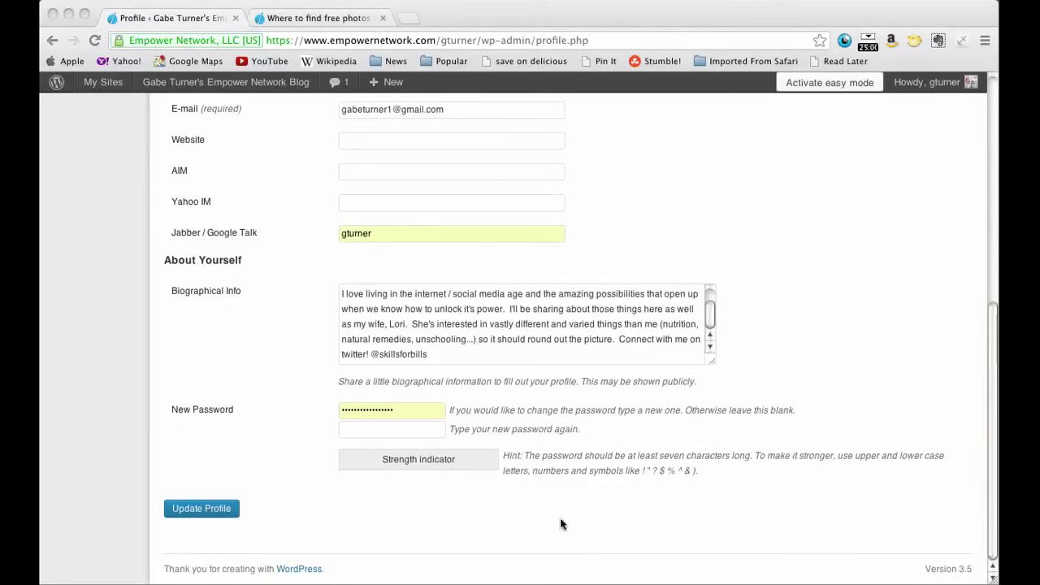
- Append the 1,000-subscribers-in-30-days sentence to the bio and begin an <a href=" link tag
click(506, 346)
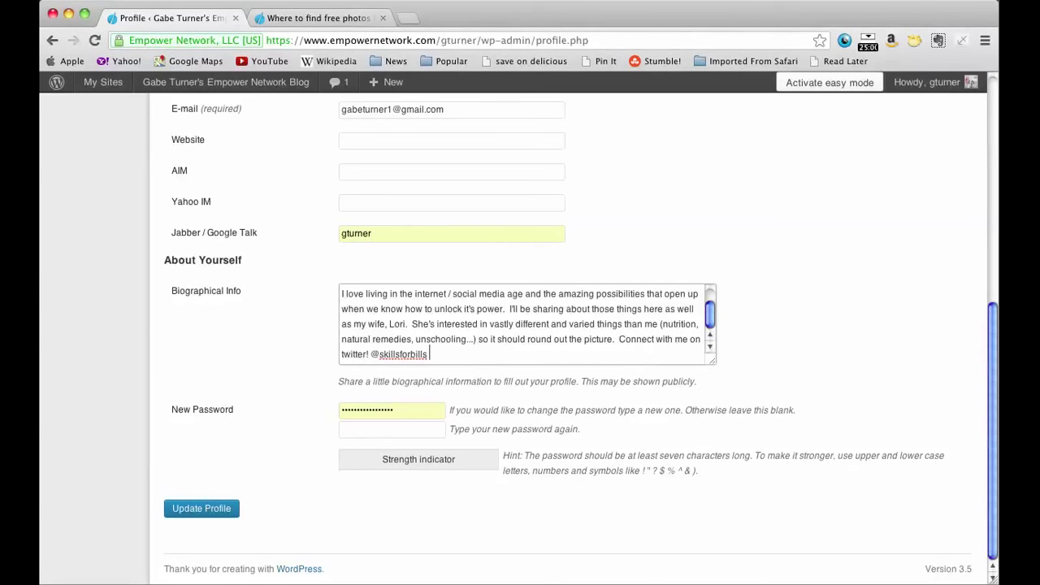
text(- If you'd like to add 1,000 subscribers to your email list in 30 days,)
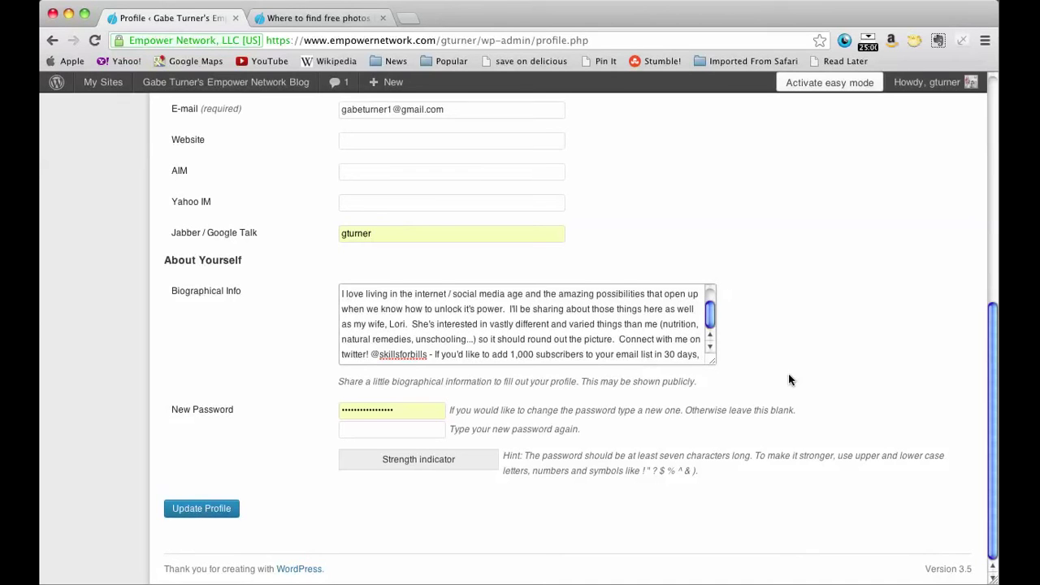
text(<a)
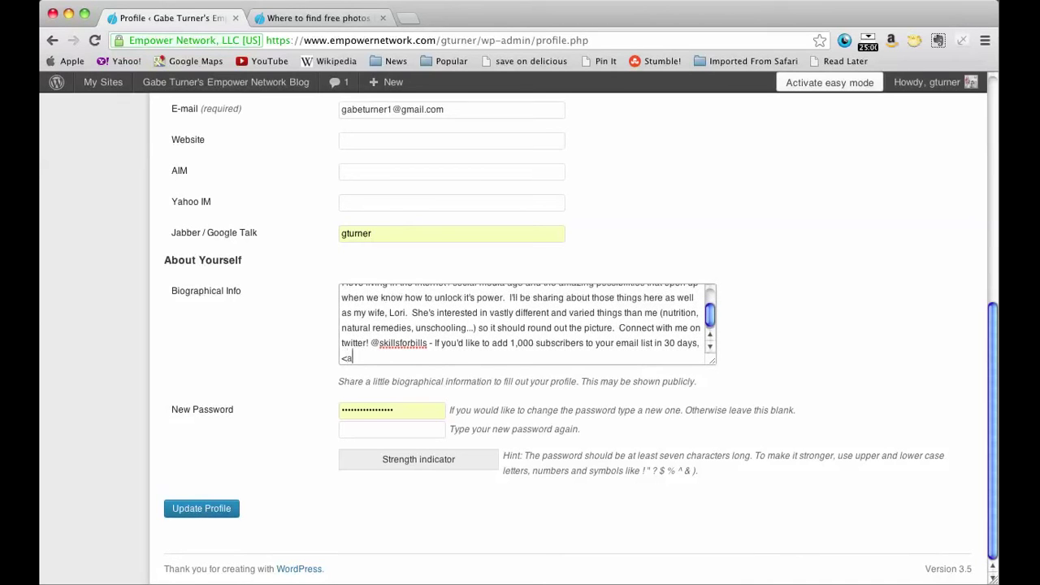
text( href=")
text(http://30daylistbuilder)
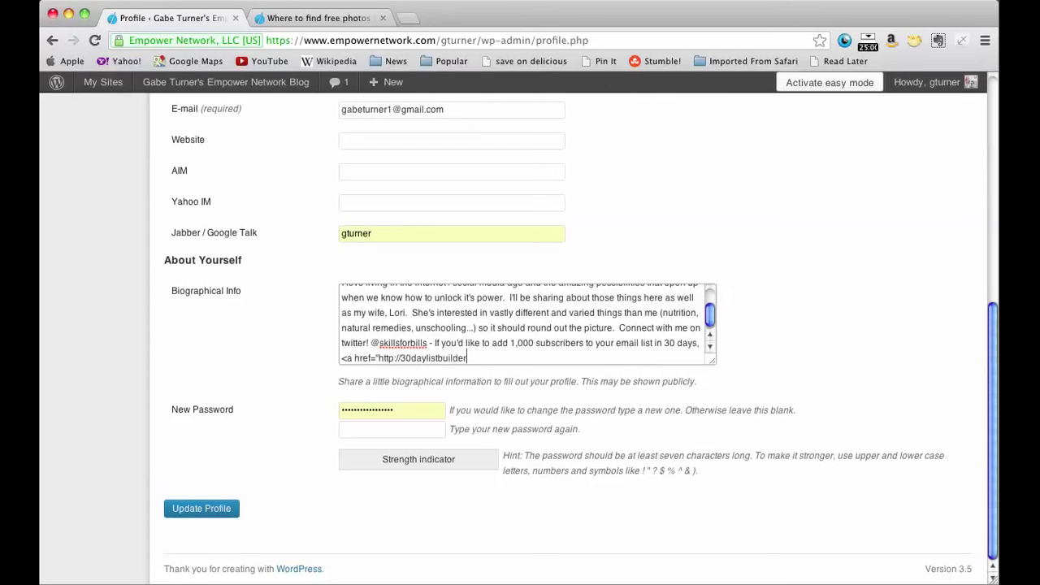
text(.com)
text(")
text( title)
text(=)
text(")
text(30 Day List)
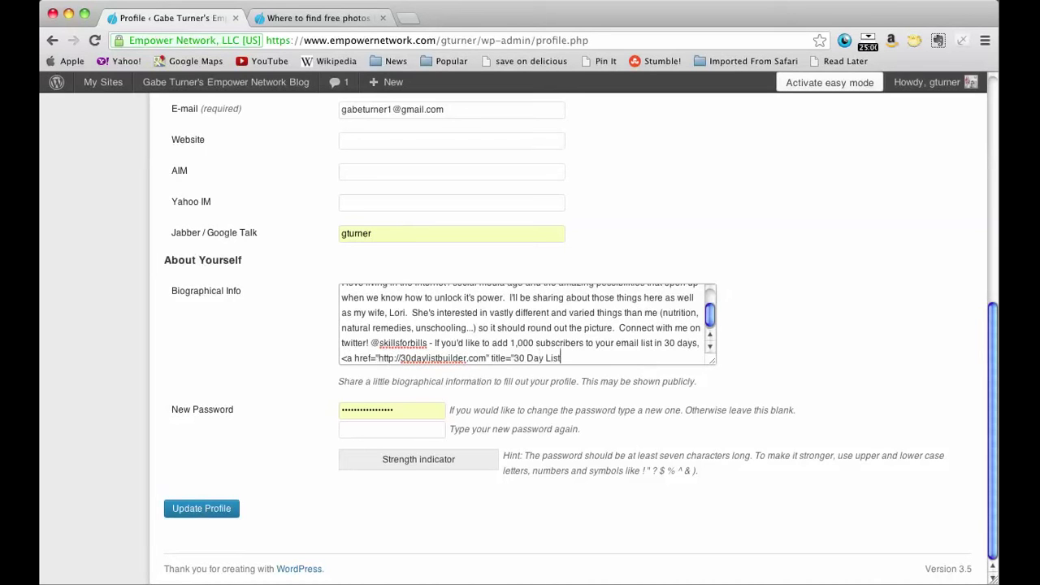
text( Builder")
text(>)
text(click here)
text(</a)
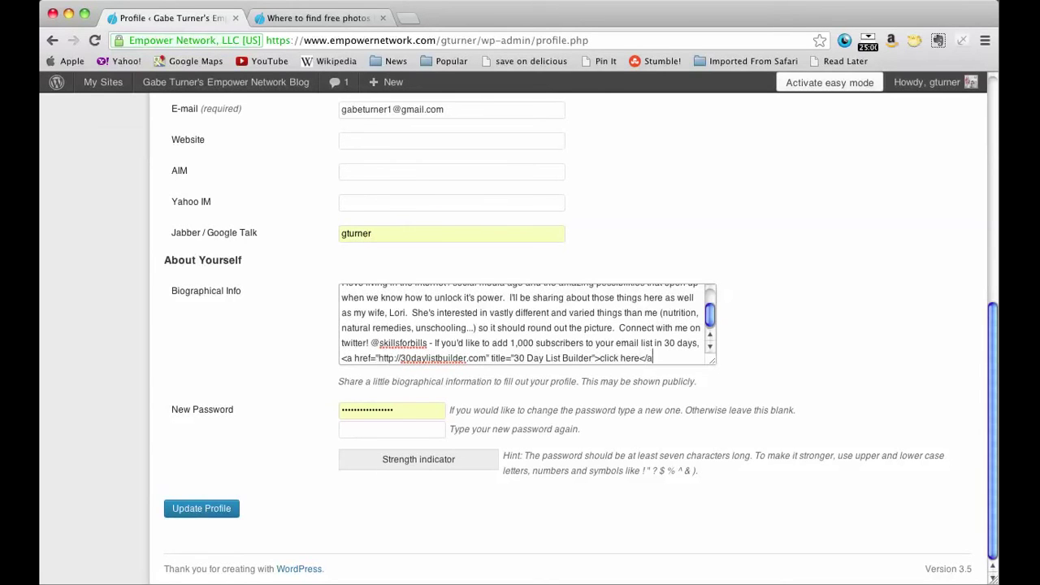
text(>.)
- Add a line break after the link, clear the autofilled new password, and update the profile
key(Return)
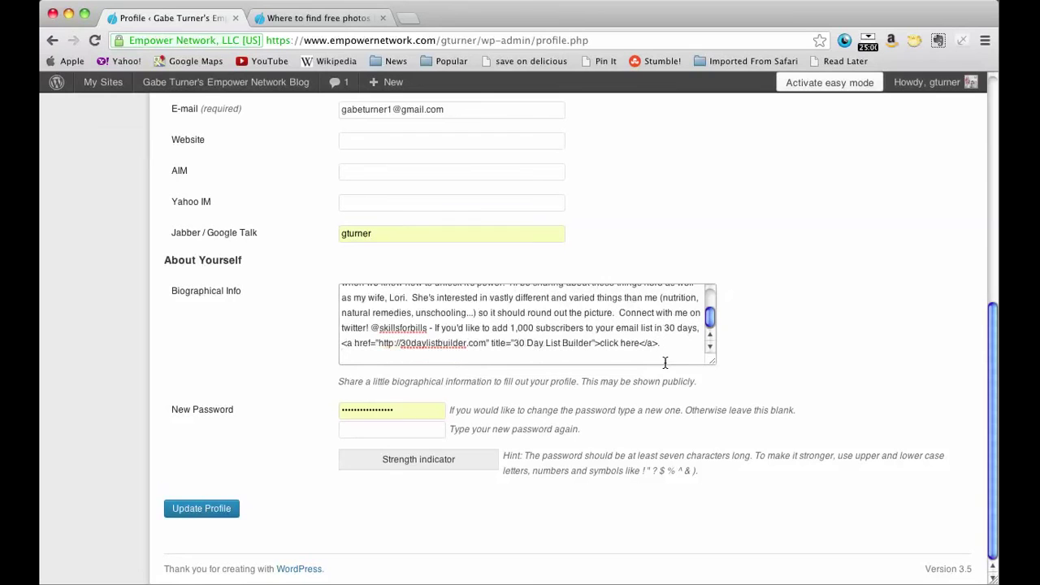
key(Tab)
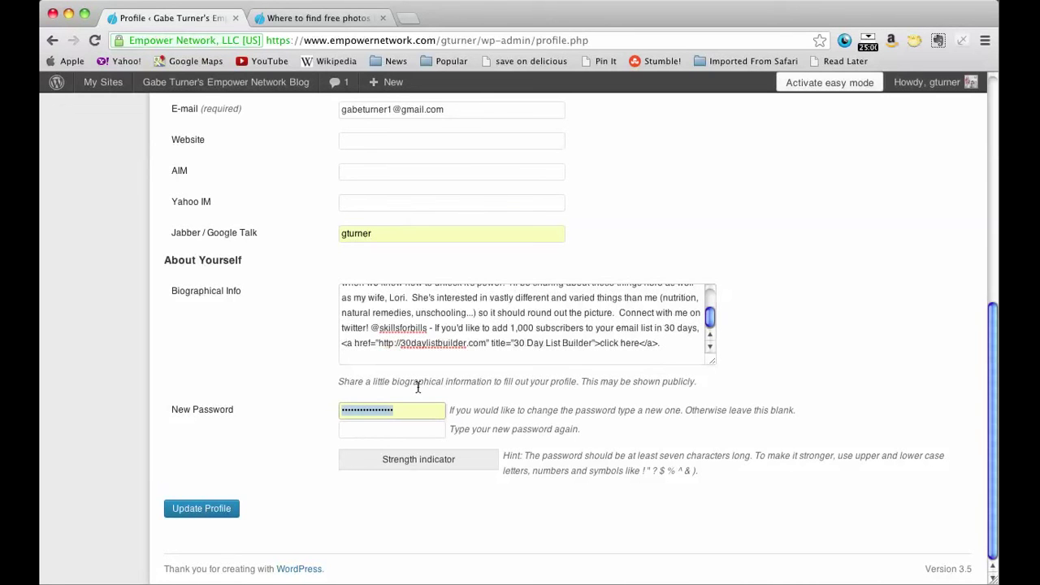
key(BackSpace)
click(248, 471)
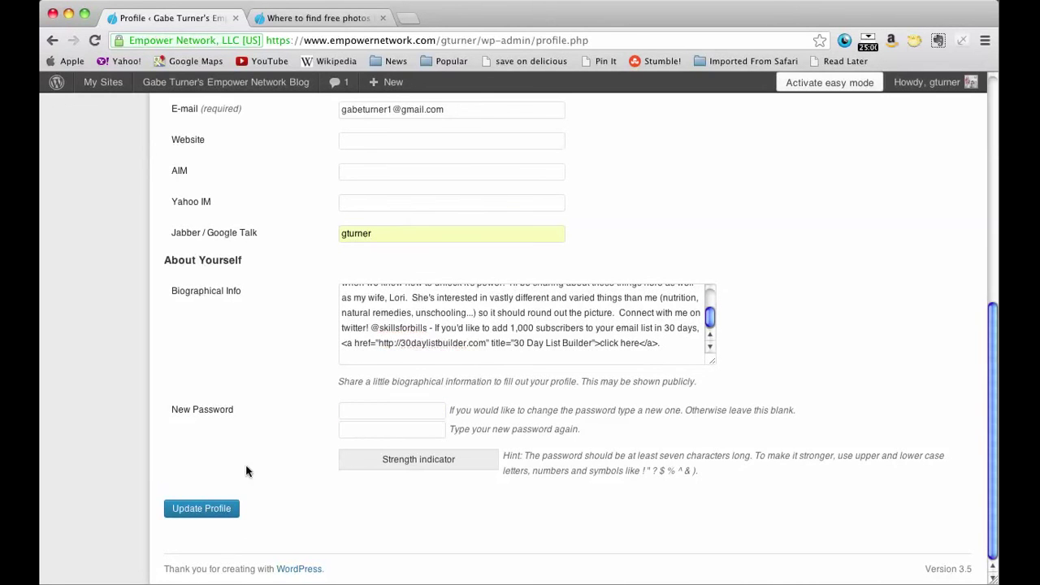
click(220, 508)
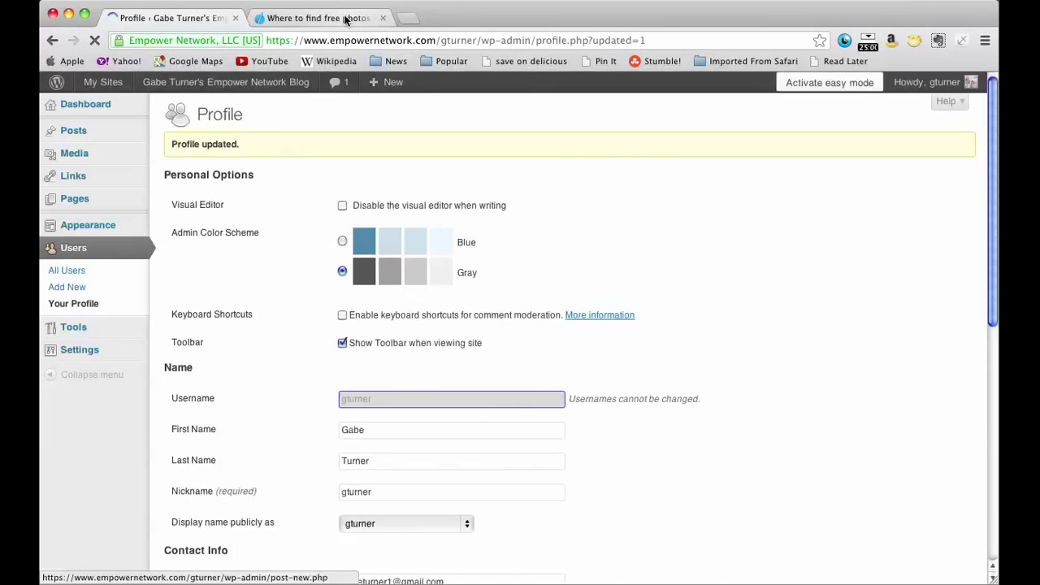
- Open the live '5 Tips For Easy Content Creation' post and follow the bio's 'click here' link
click(350, 19)
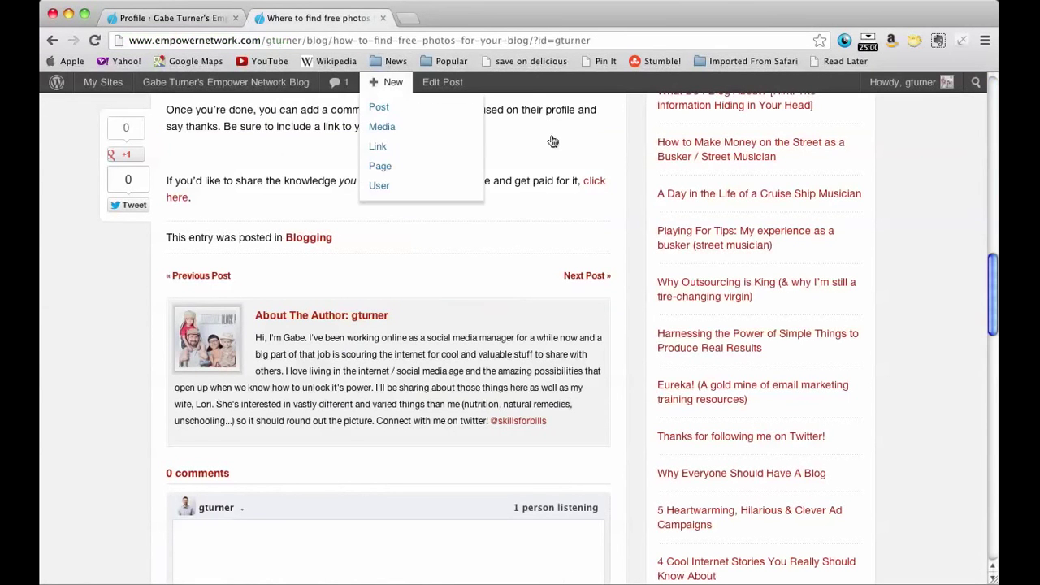
click(729, 195)
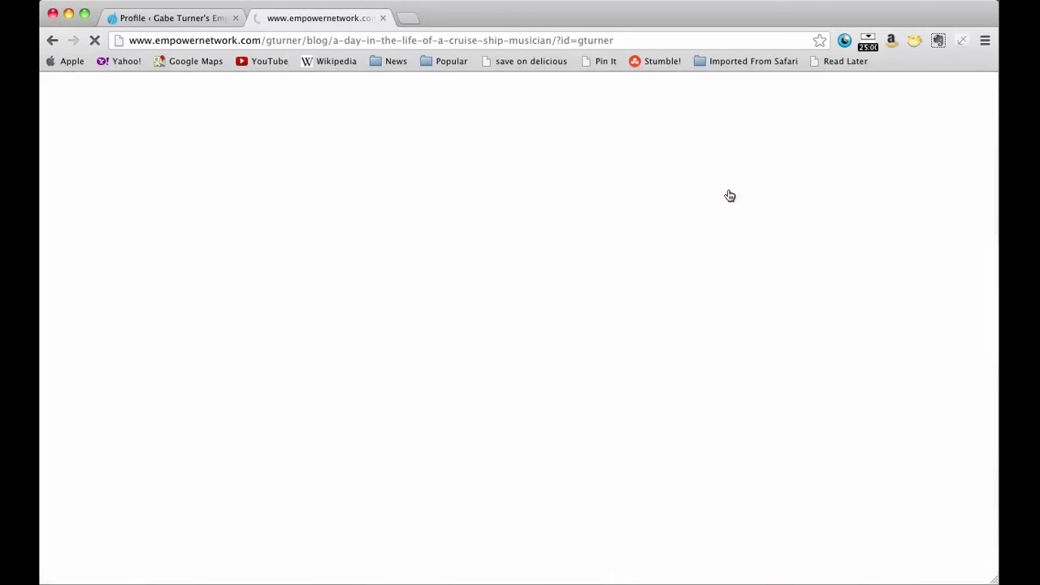
key(super+Left)
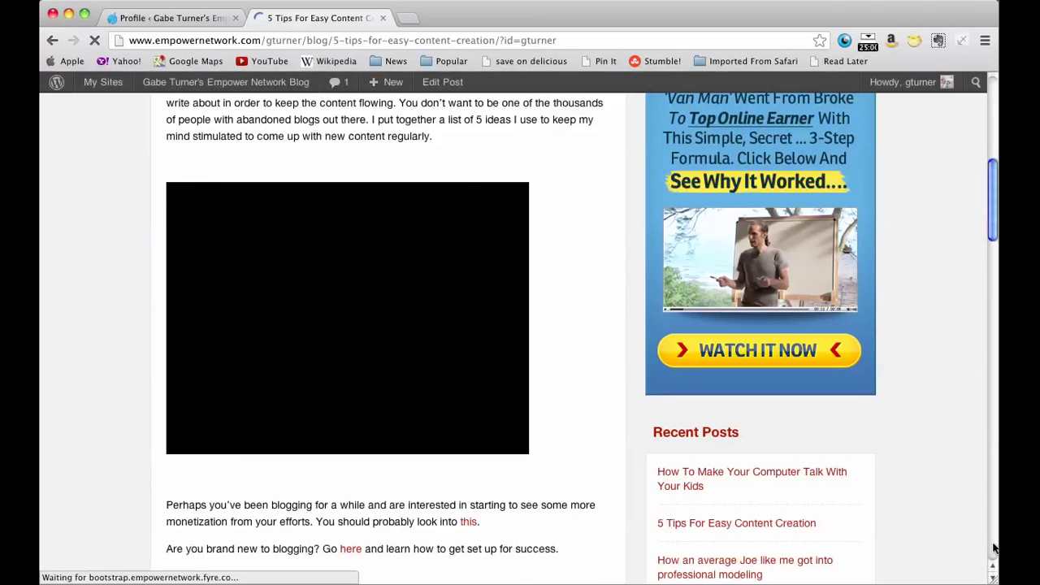
click(993, 548)
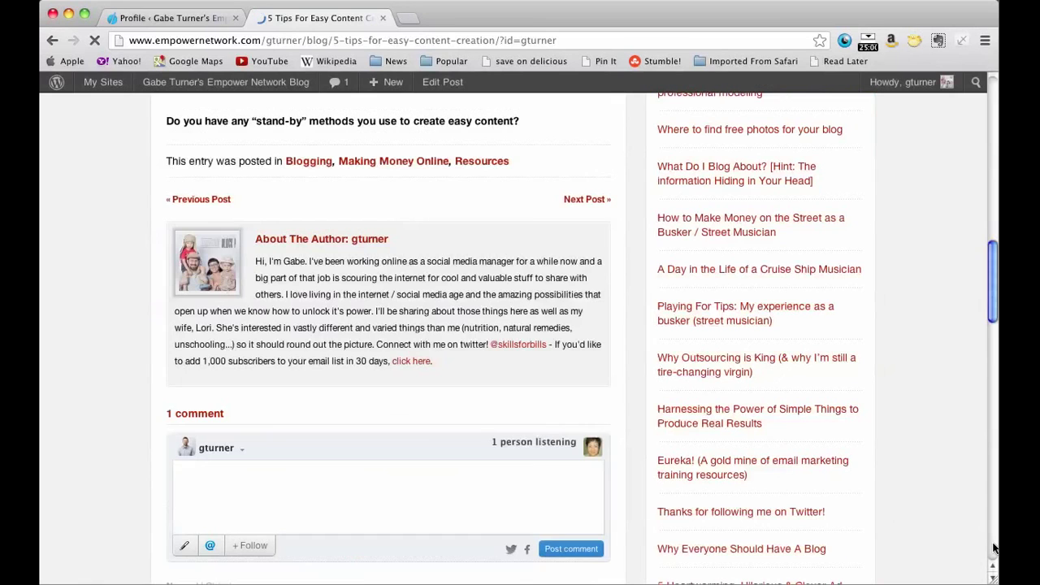
click(407, 362)
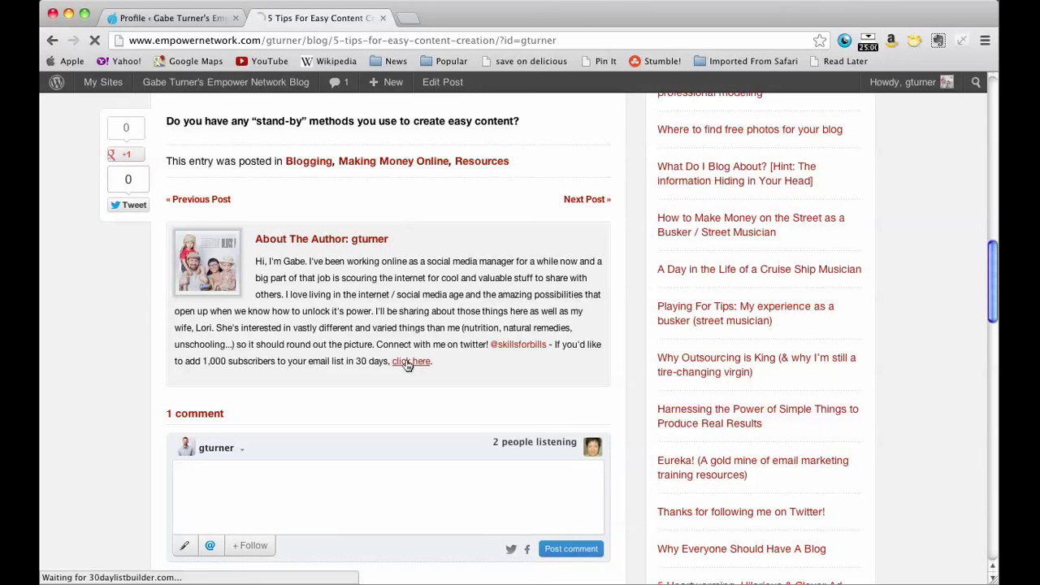